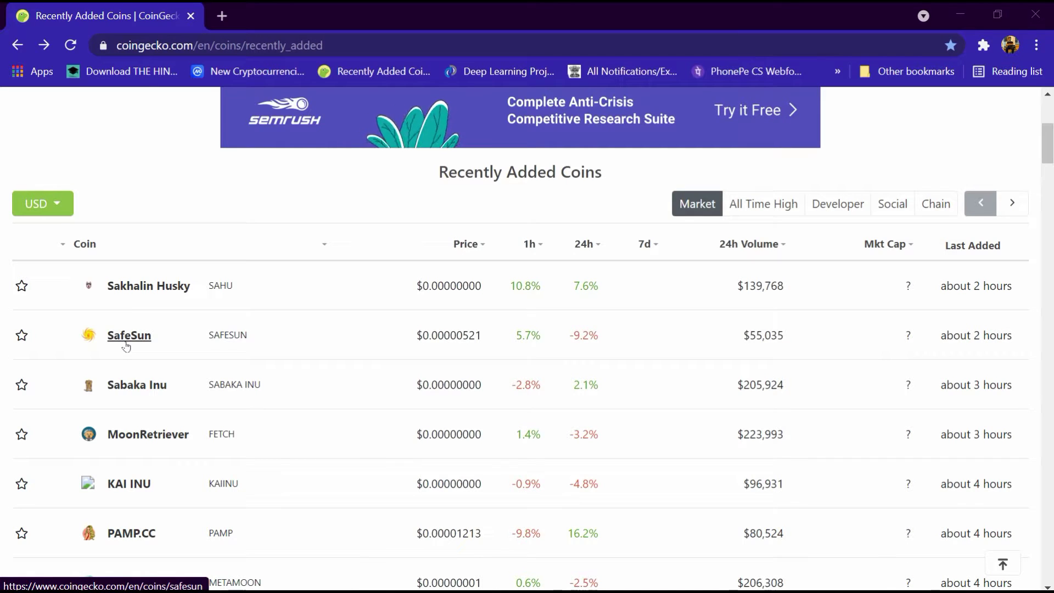
Step: Reveal the page address and review SafeSun's price, 24h volume and listing age in the coin list
key(ctrl+l)
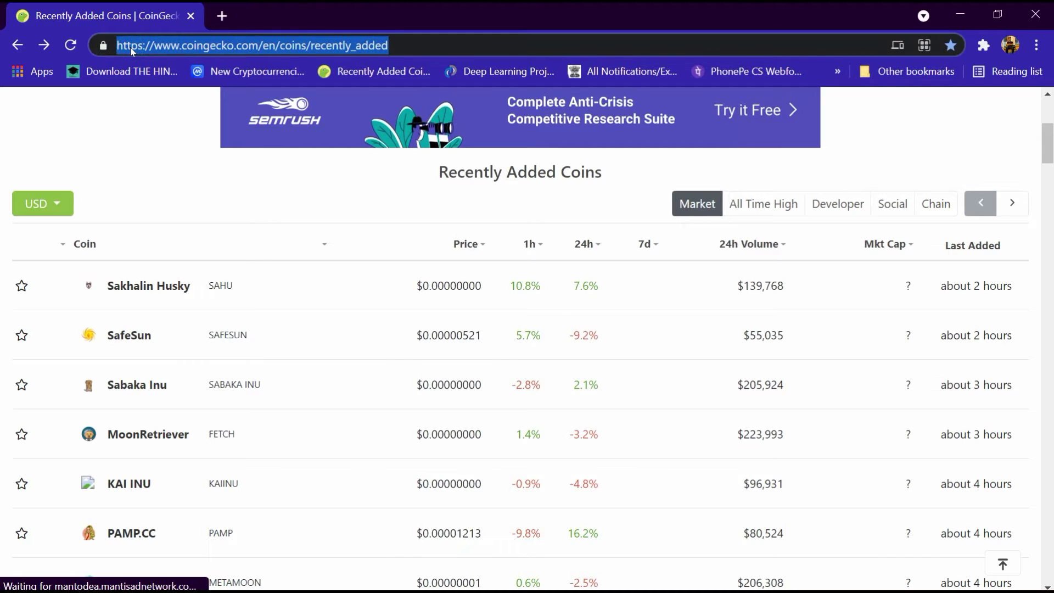
key(Home)
double_click(448, 335)
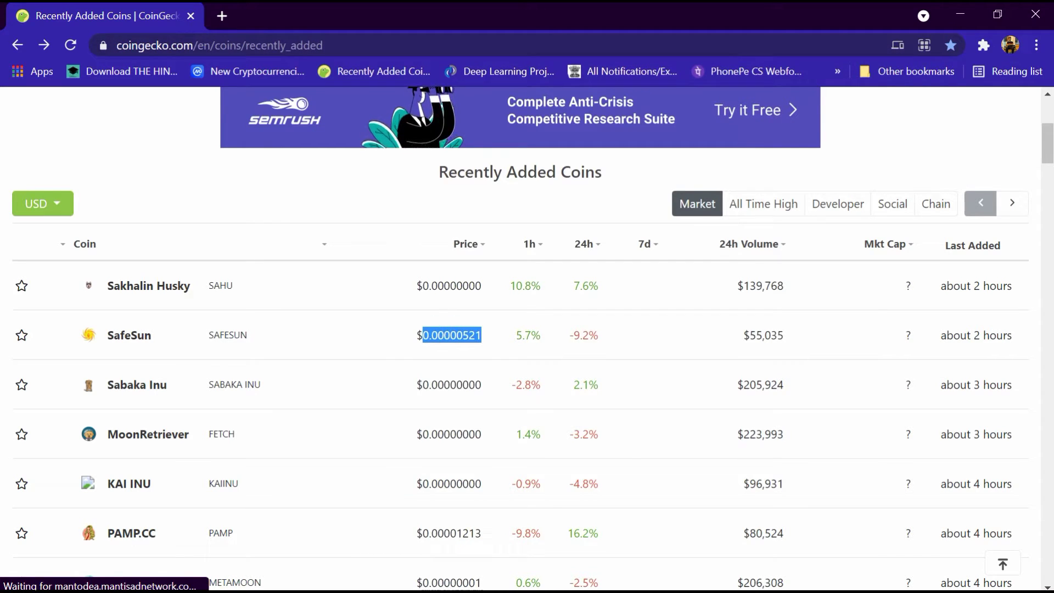
click(714, 310)
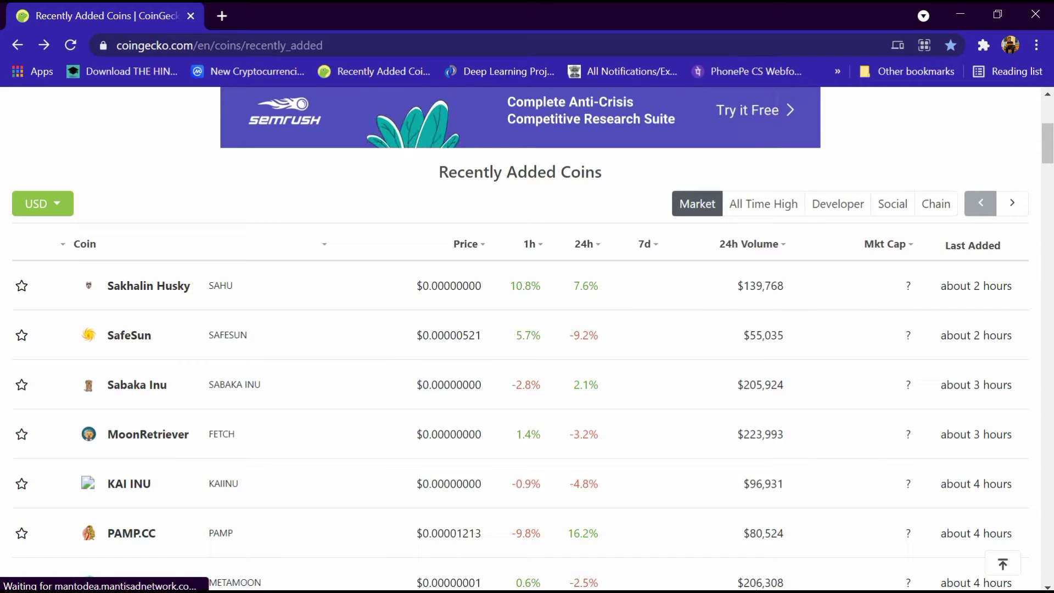
double_click(766, 336)
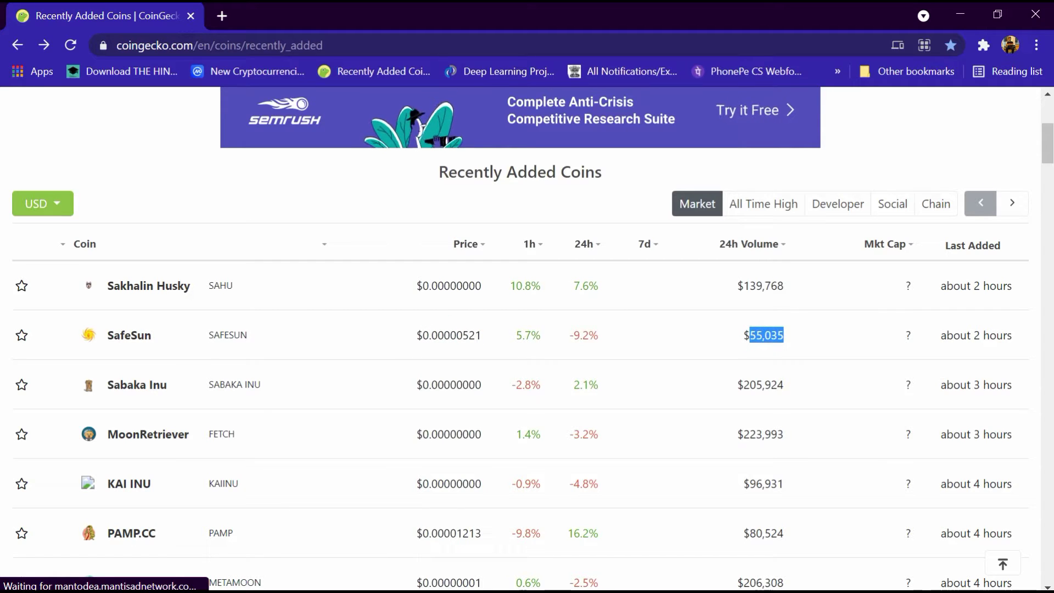
click(766, 335)
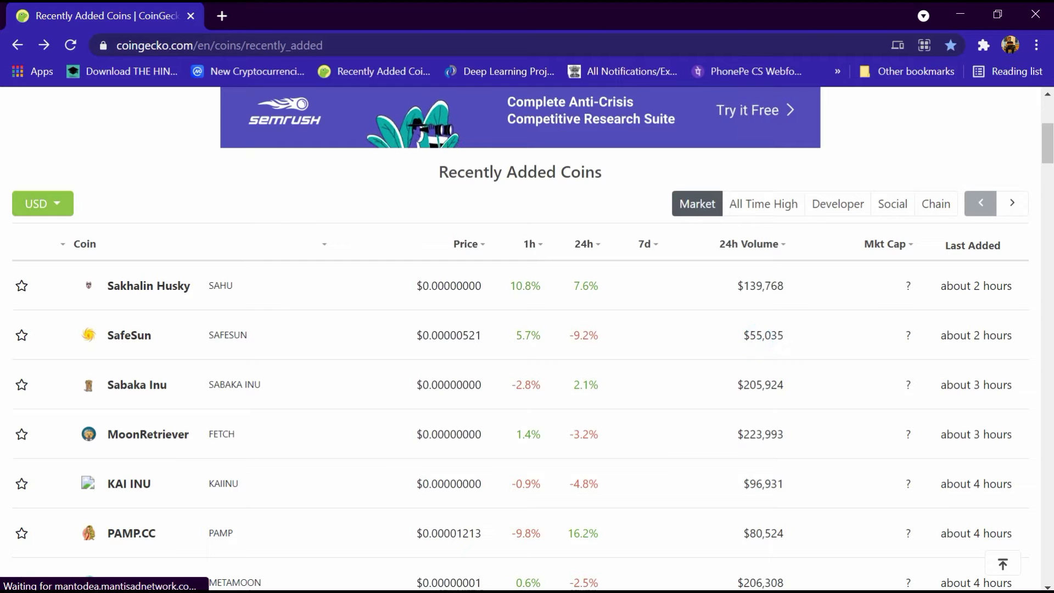
triple_click(986, 339)
click(986, 338)
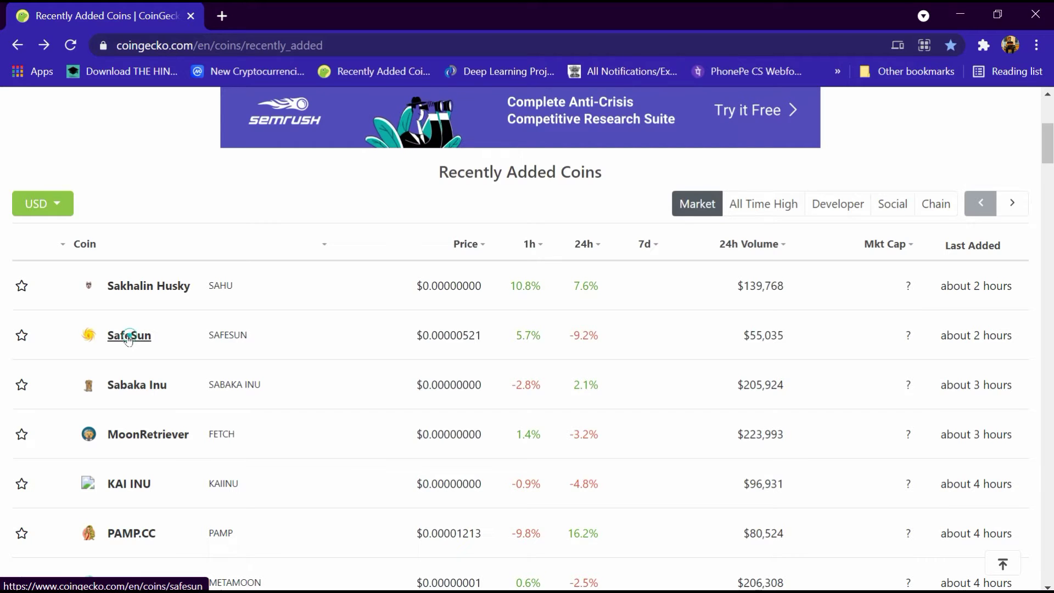
Step: Open the SafeSun coin page and review its name heading and current price 0.00000523
click(128, 340)
scroll(324, 419, down, 3)
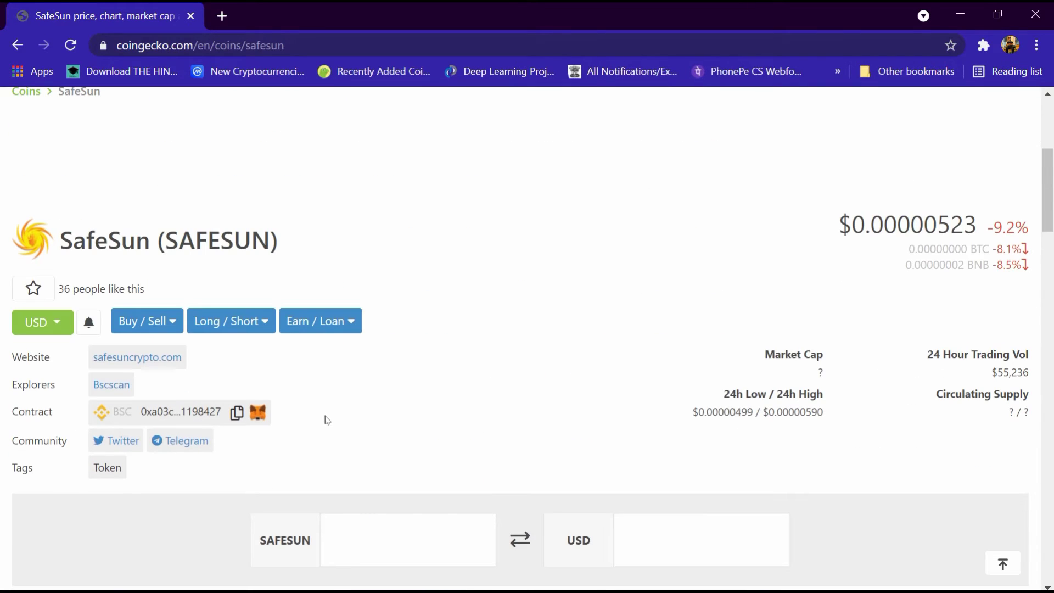
triple_click(103, 245)
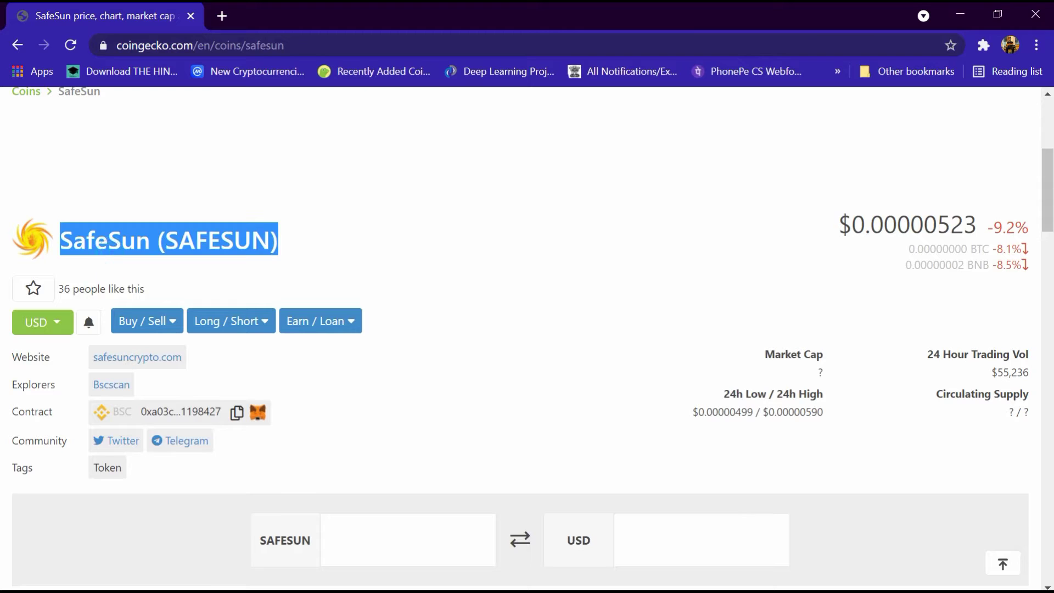
click(107, 247)
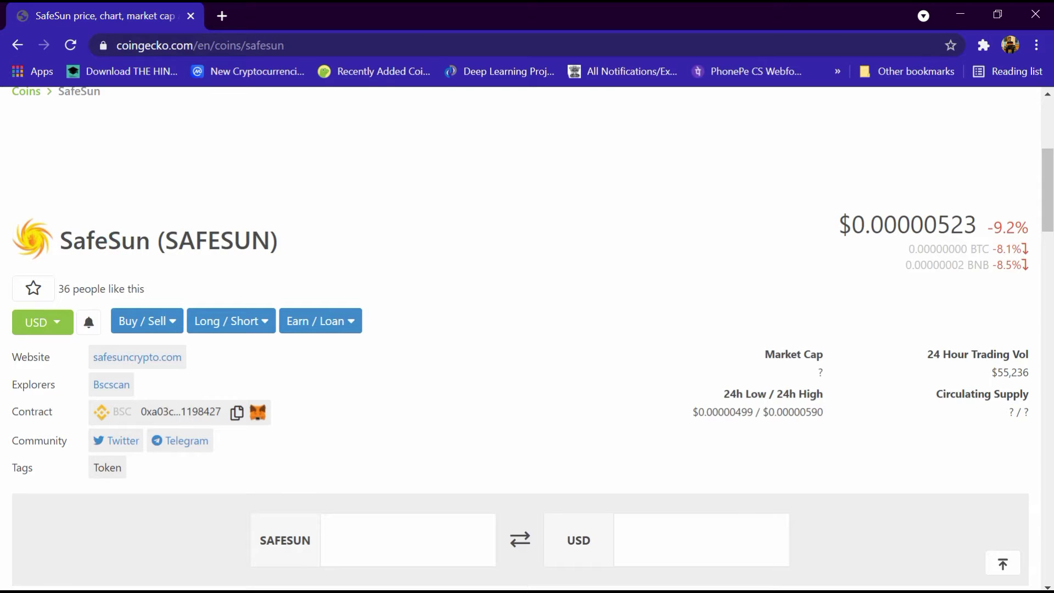
double_click(919, 225)
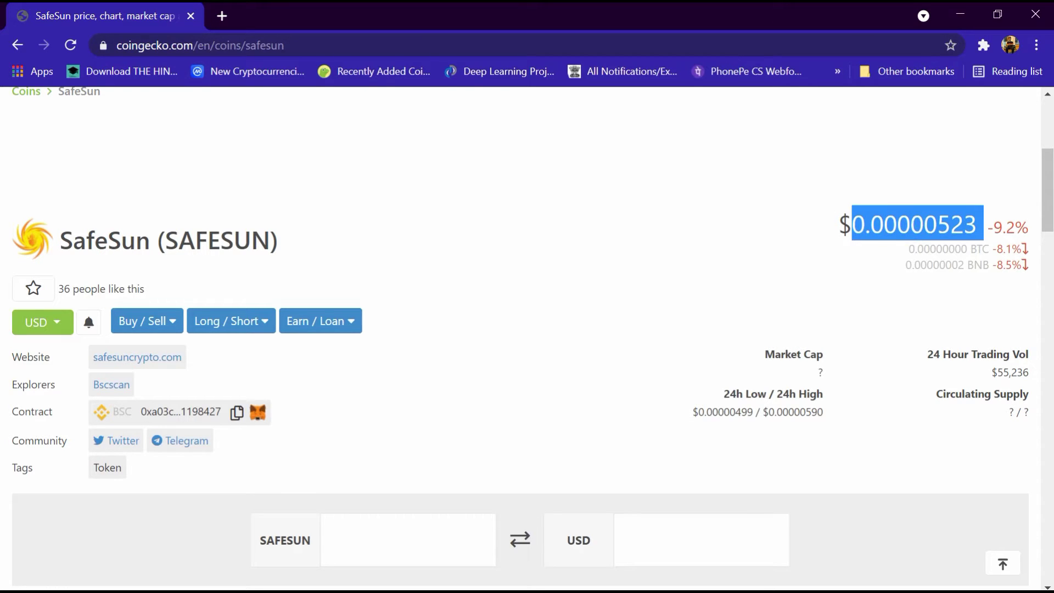
click(916, 225)
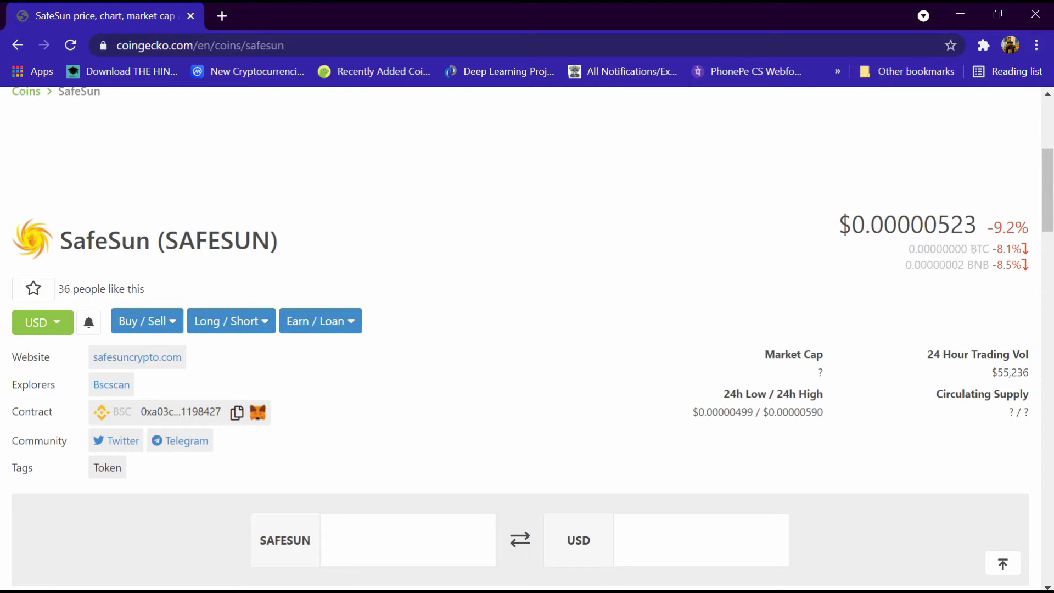
Step: Review the BTC and BNB price conversion lines, then move down to the converter section
double_click(980, 249)
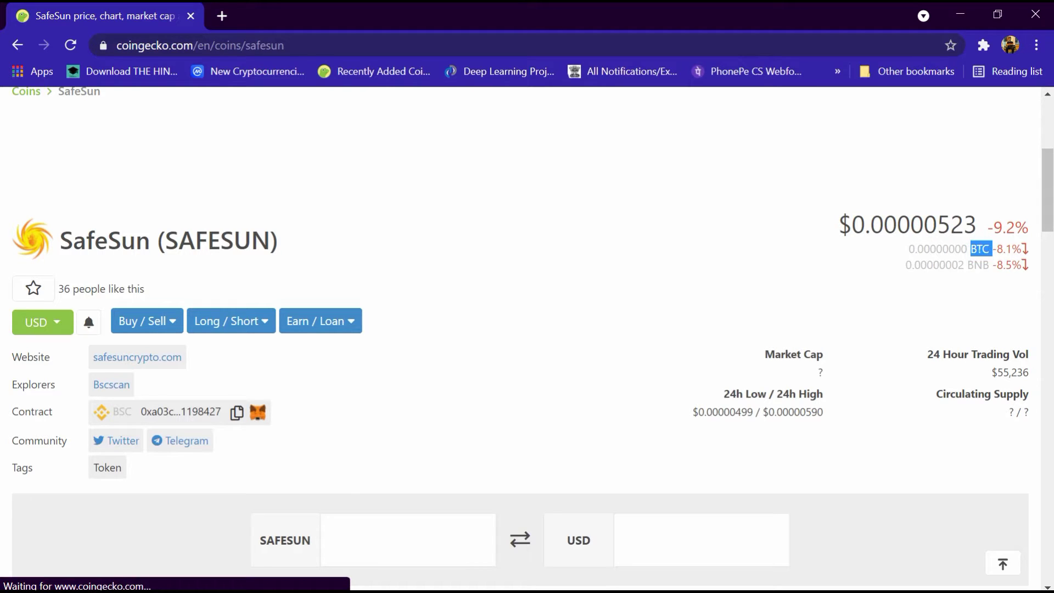
triple_click(980, 251)
click(979, 249)
triple_click(980, 264)
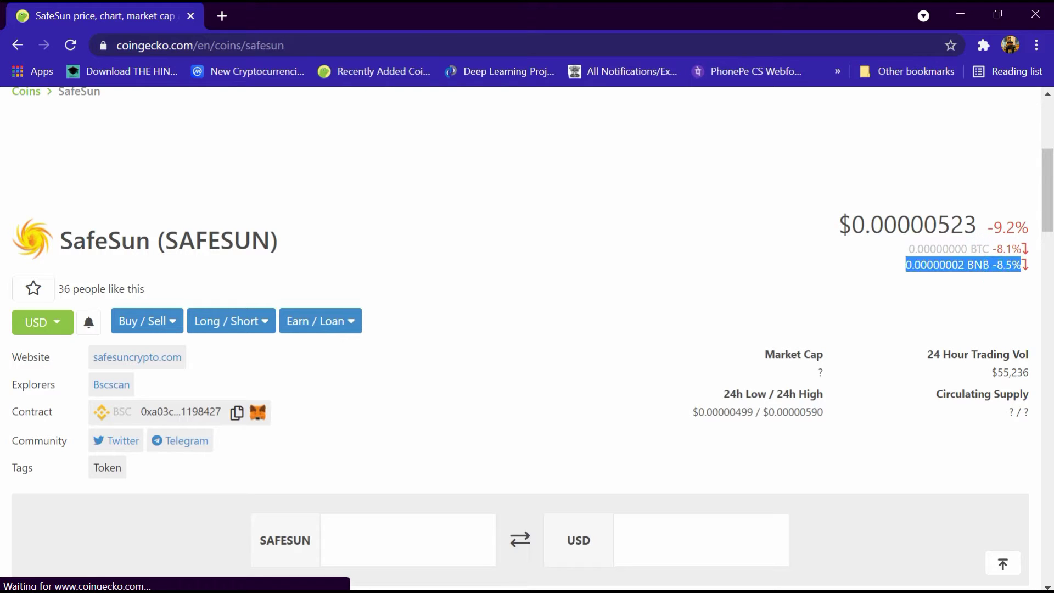
click(994, 269)
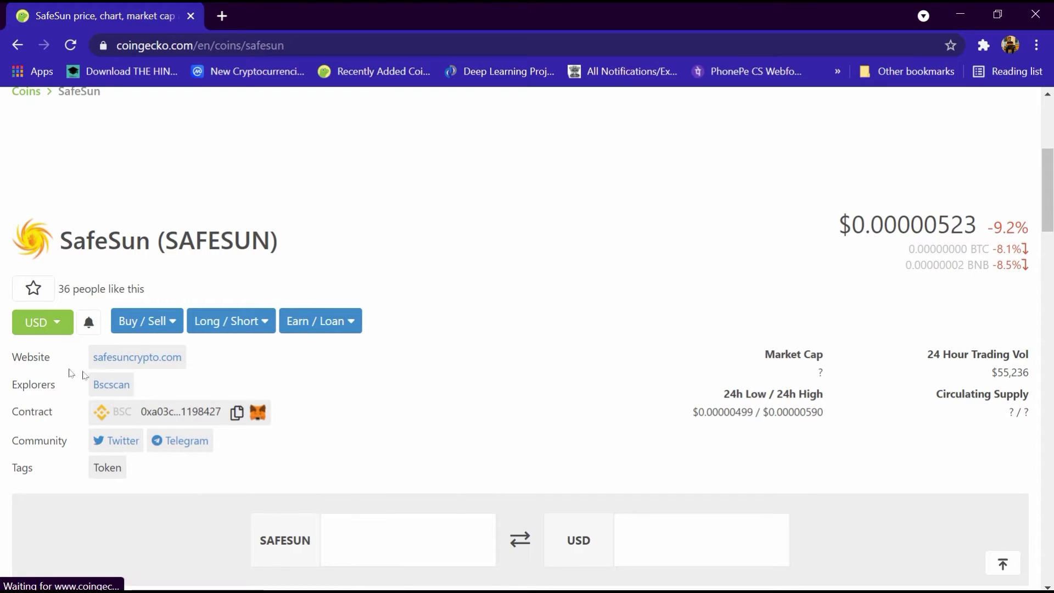
click(155, 370)
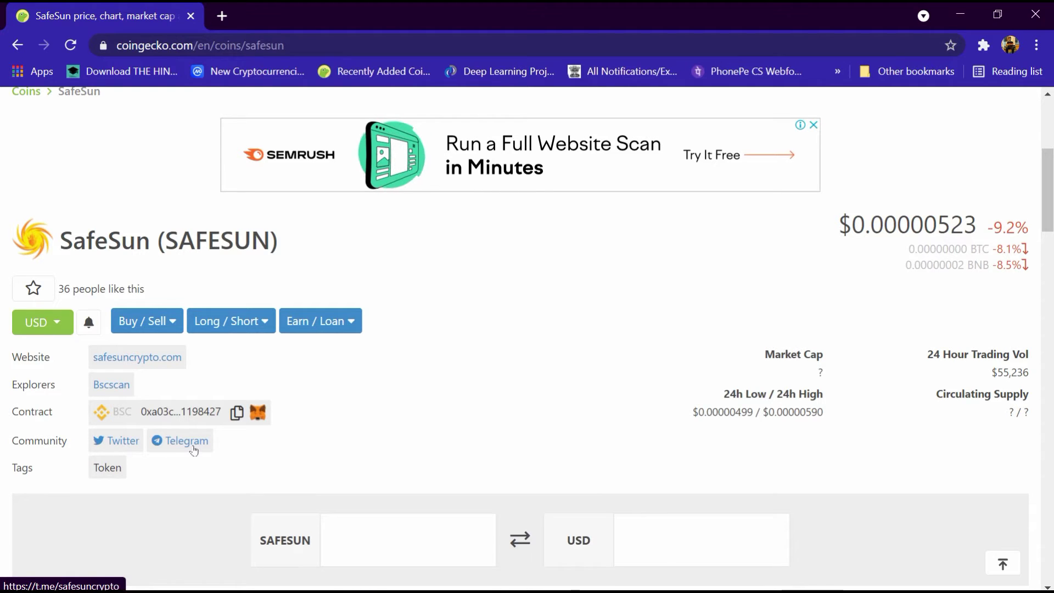
scroll(306, 454, down, 2)
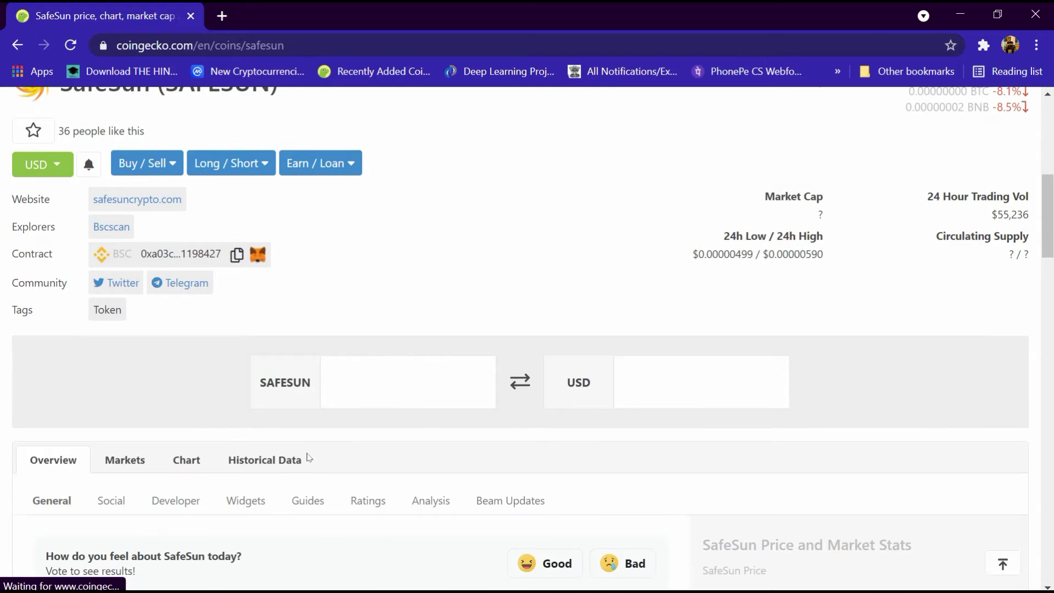
Step: Enter 1 USD in the converter and check the resulting 191204.58891013384 SAFESUN amount
click(711, 383)
text(1)
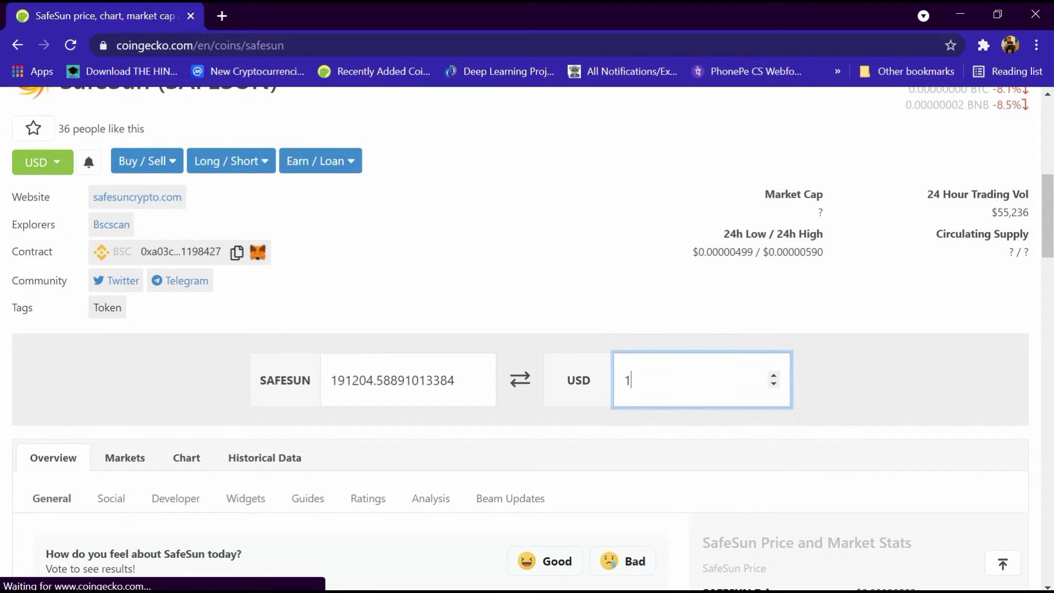
key(shift+Tab)
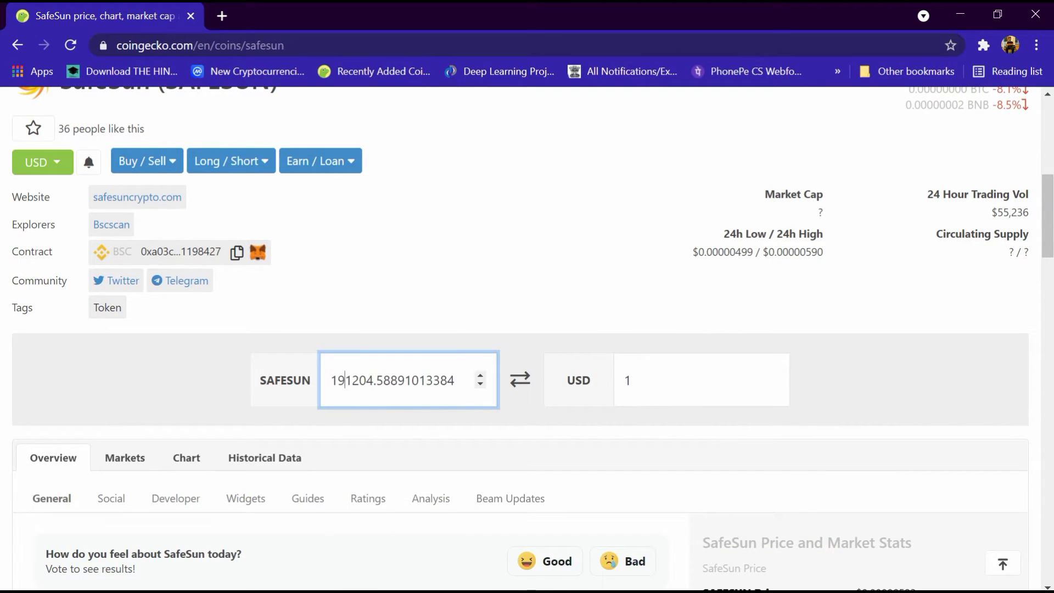
double_click(352, 380)
click(352, 381)
scroll(450, 458, down, 2)
scroll(450, 458, down, 3)
scroll(437, 460, down, 2)
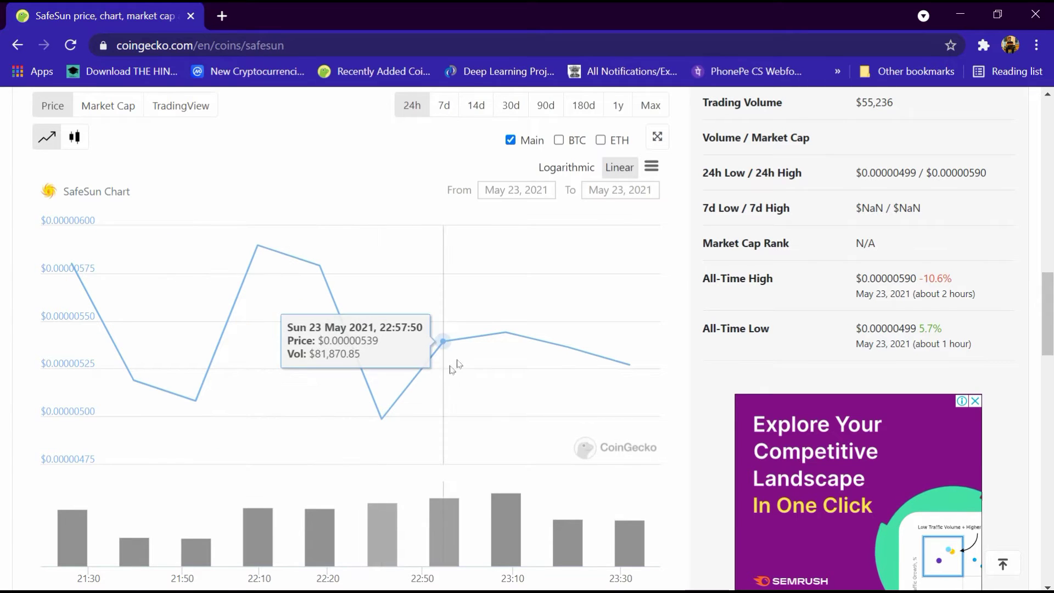
scroll(550, 366, up, 1)
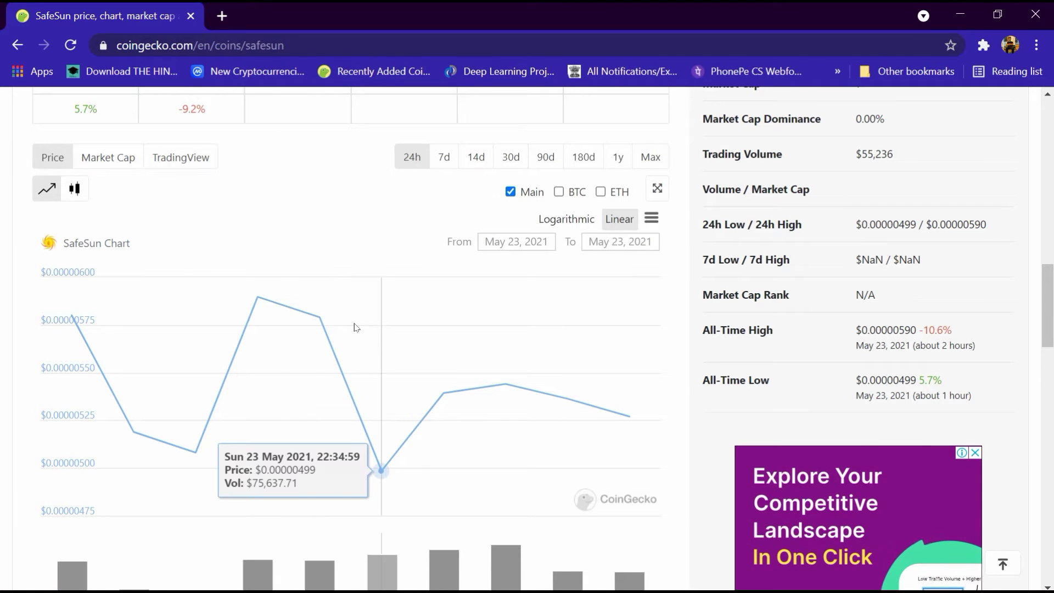
scroll(354, 328, up, 10)
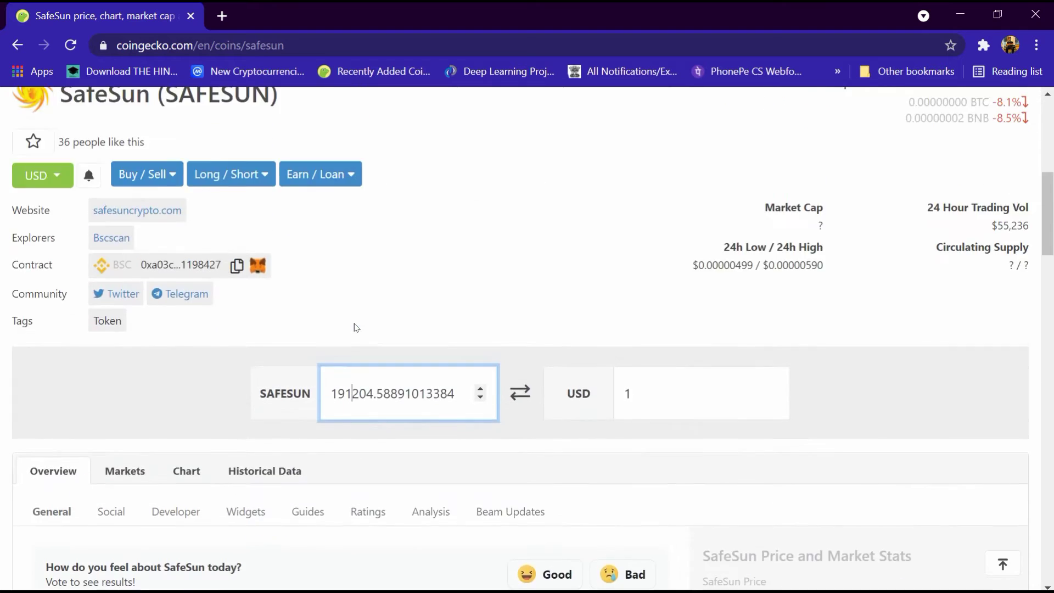
scroll(355, 327, up, 3)
scroll(354, 328, down, 1)
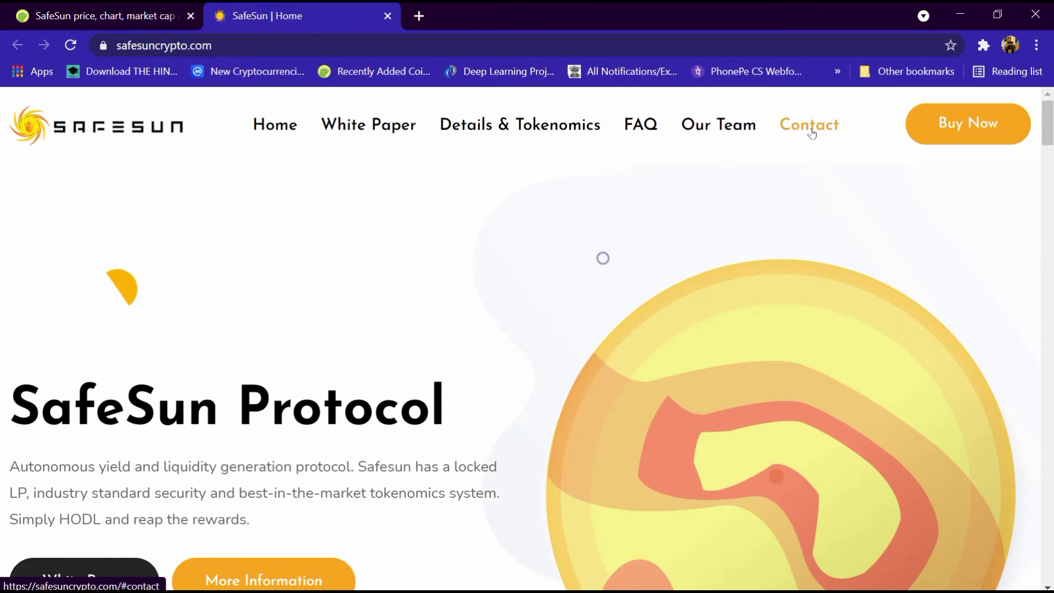
Step: Jump to the Details & Tokenomics section from the top navigation bar
click(518, 132)
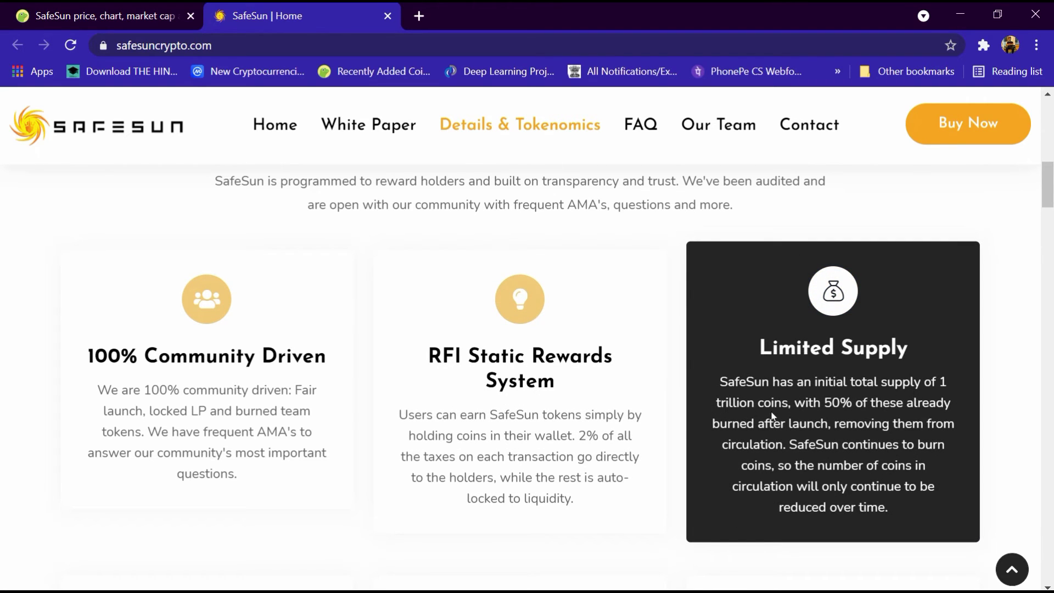
Step: Read the Limited Supply card's 50% burned figure and its full paragraph
double_click(833, 402)
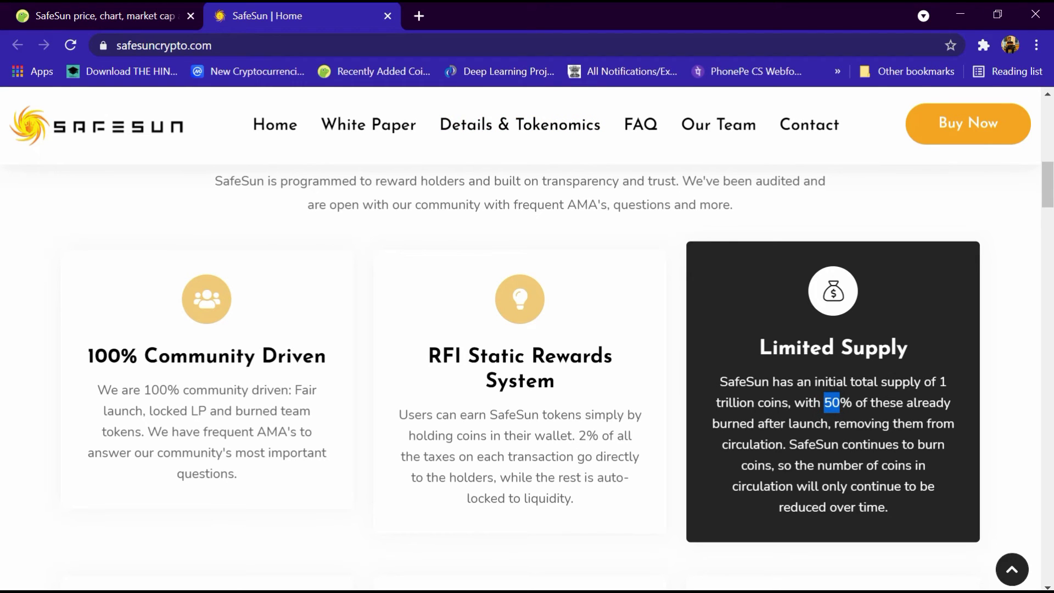
triple_click(832, 402)
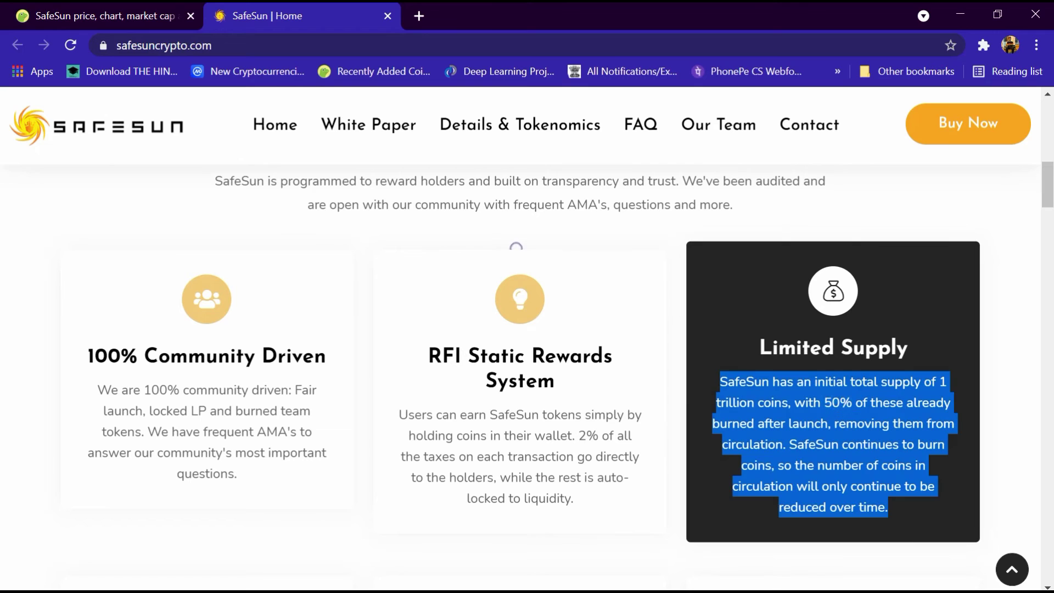
click(520, 243)
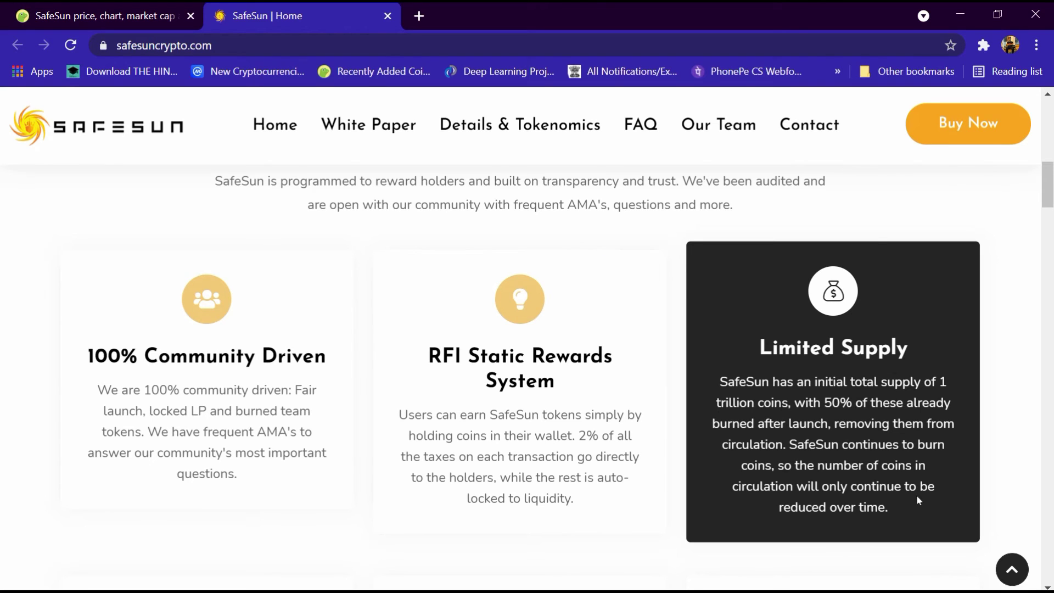
triple_click(827, 507)
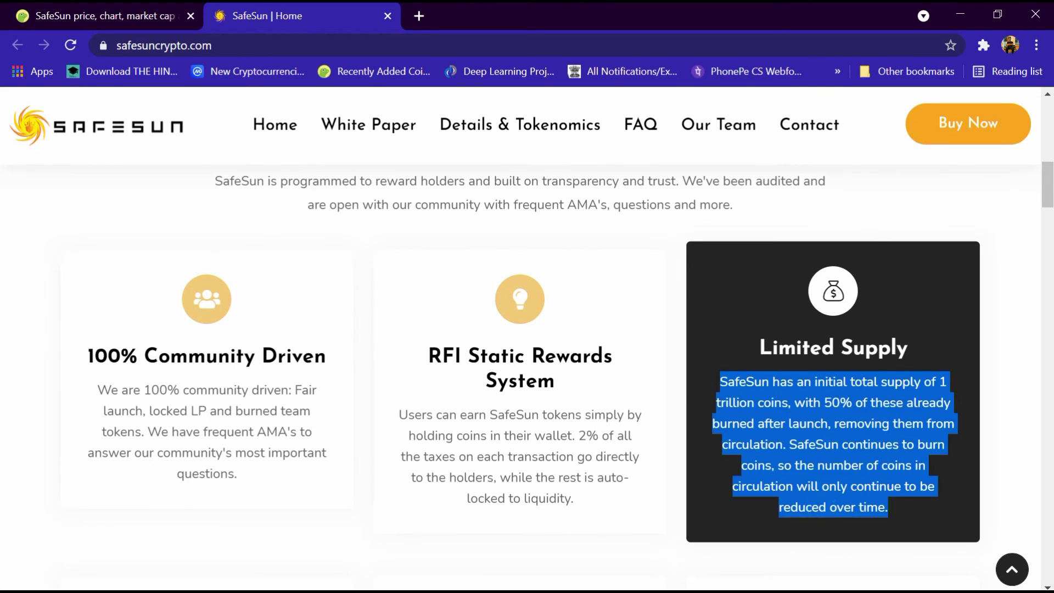
click(820, 506)
scroll(200, 385, down, 3)
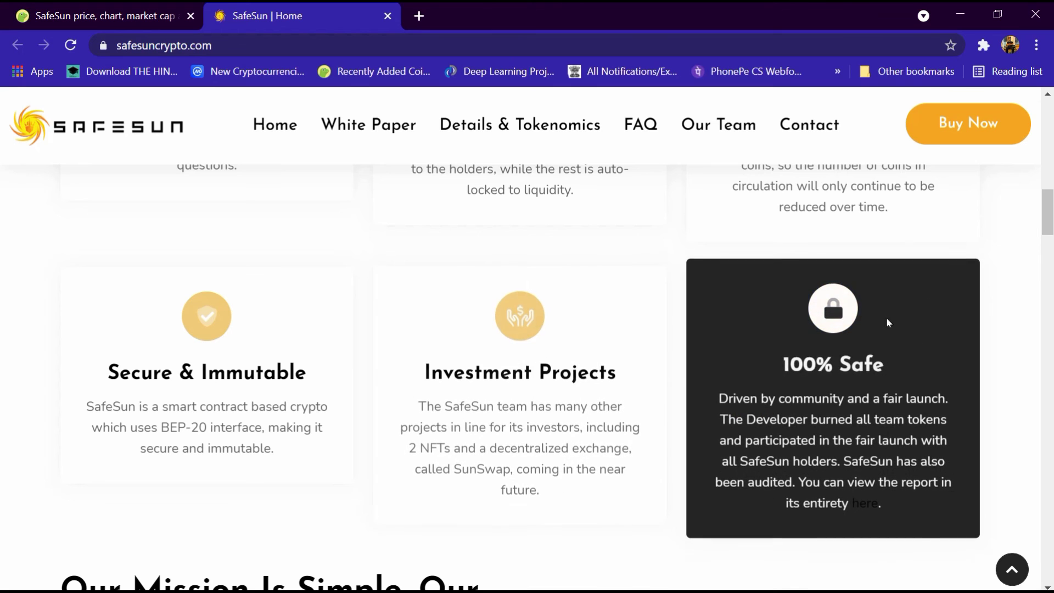
scroll(832, 295, down, 2)
scroll(705, 376, up, 1)
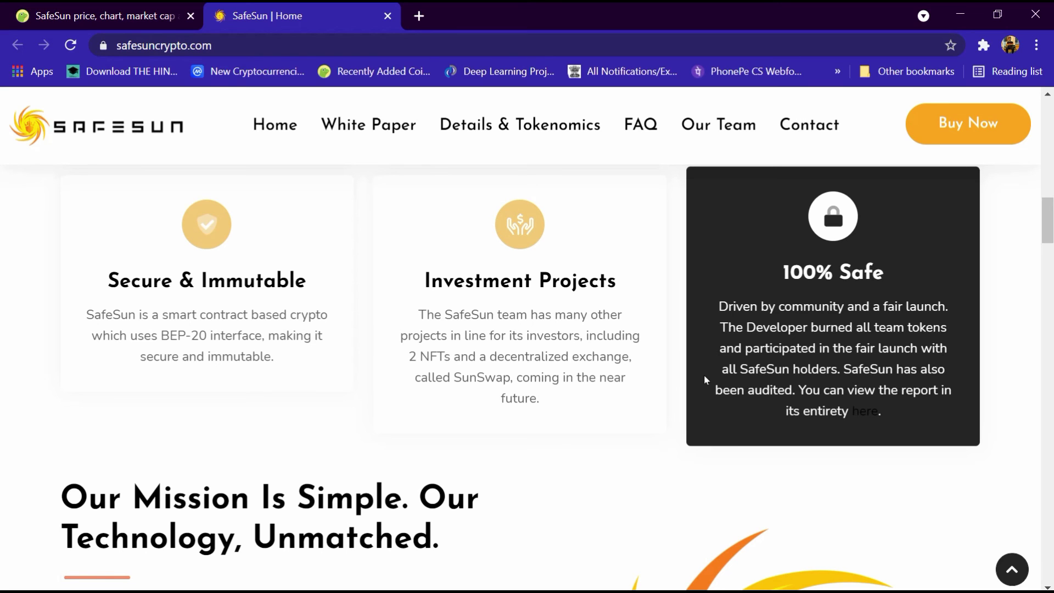
Step: Open SunSwap via Buy Now and bring up its wallet connection options
click(979, 125)
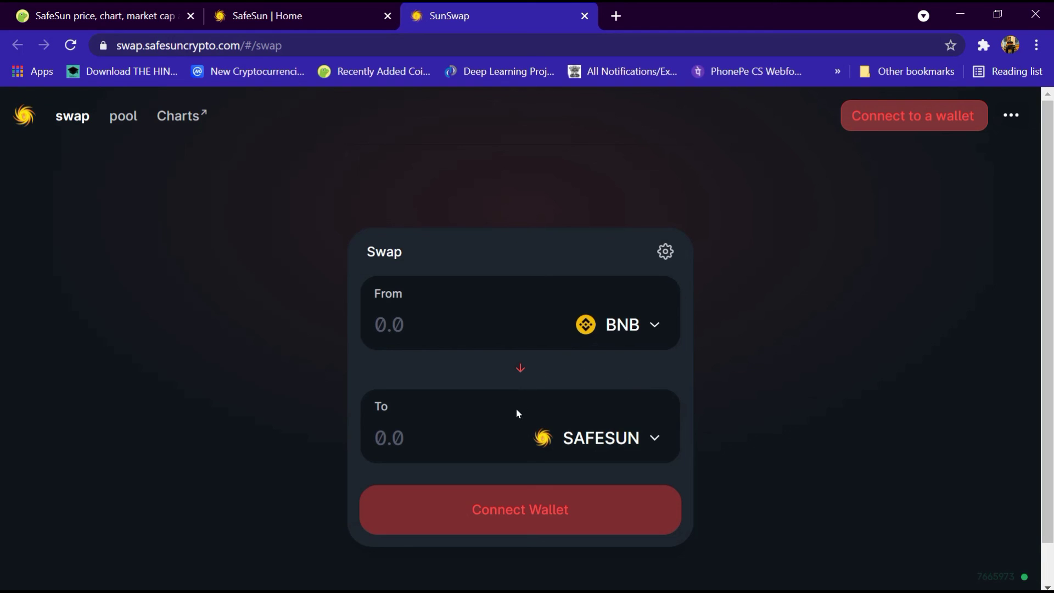
click(488, 516)
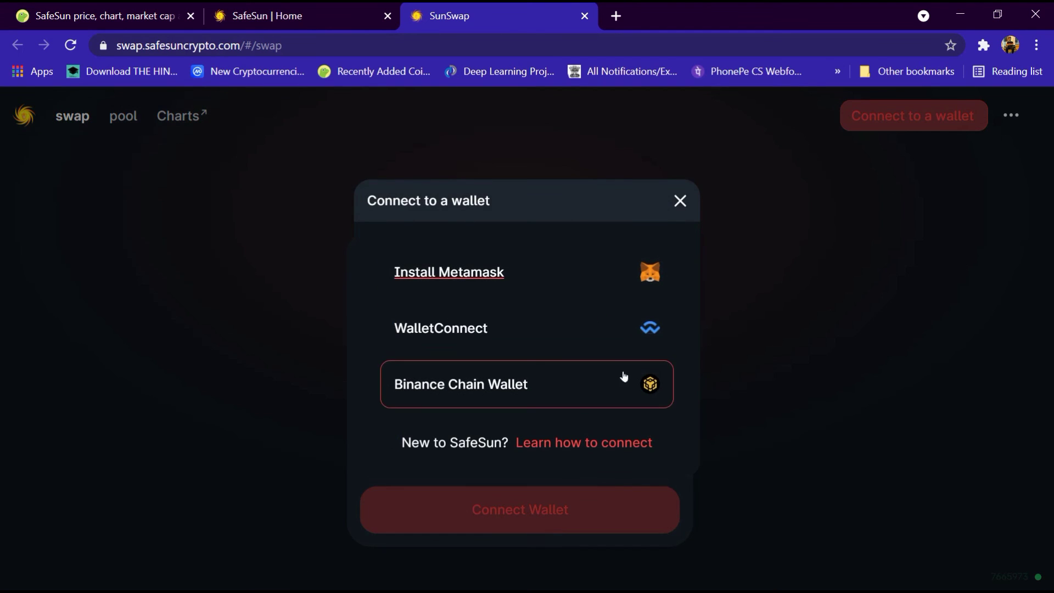